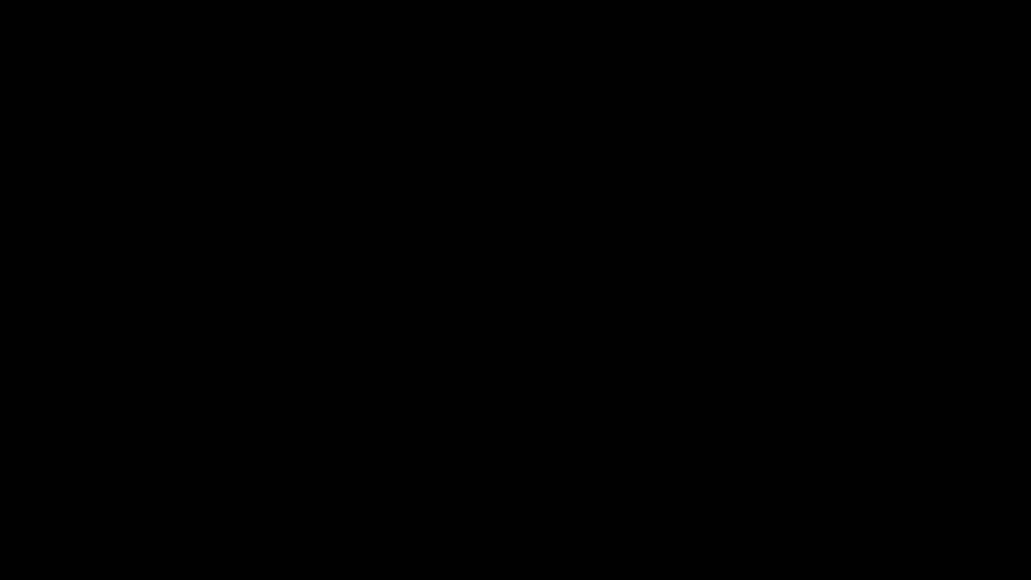
Press F1 with the YouTube banner document open in Photoshop
key(F1)
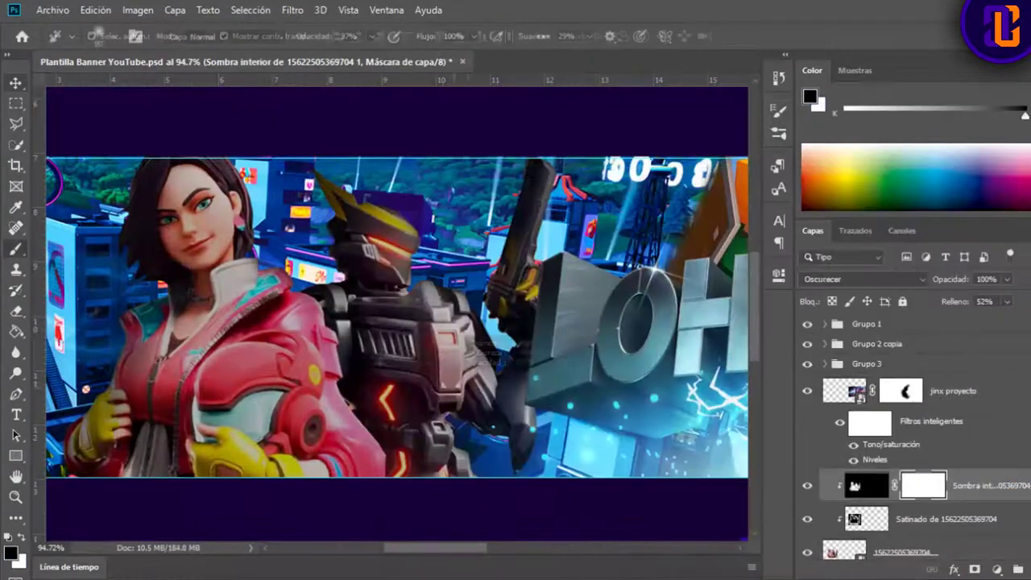
Make black the painting colour and bring the character's upper body into view for masking
scroll(394, 306, left, 2)
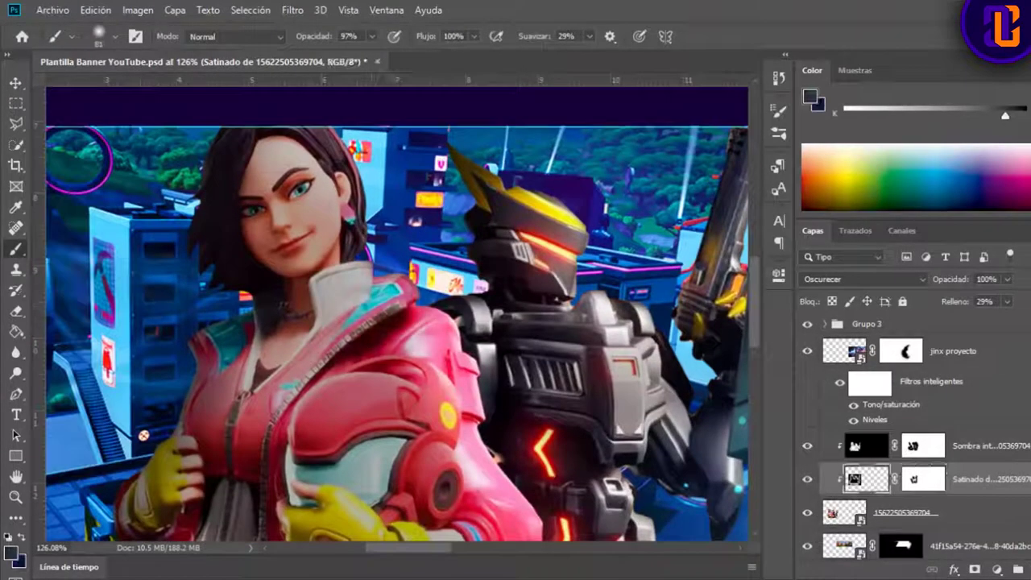
key(x)
drag(78, 158, 119, 123)
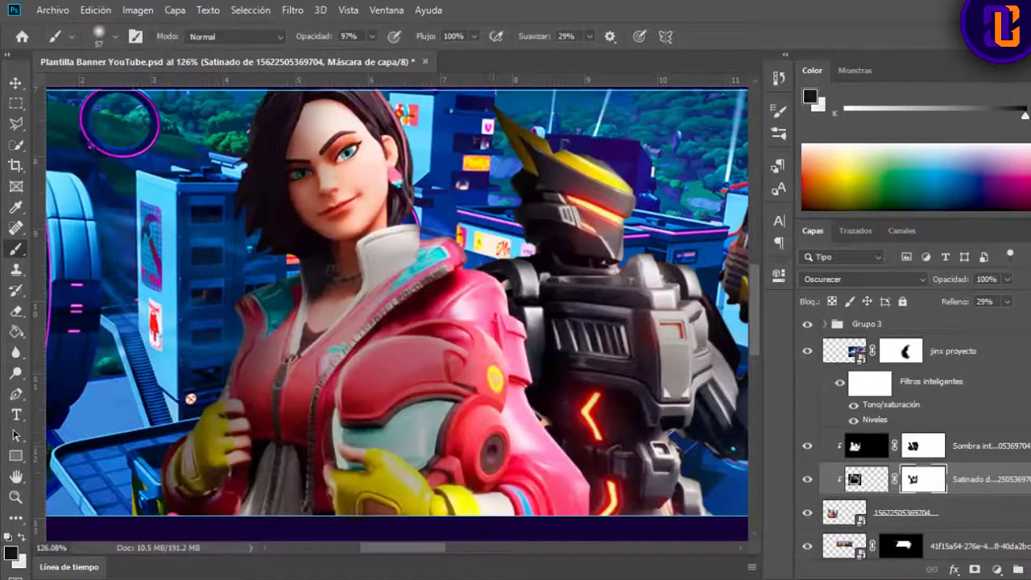